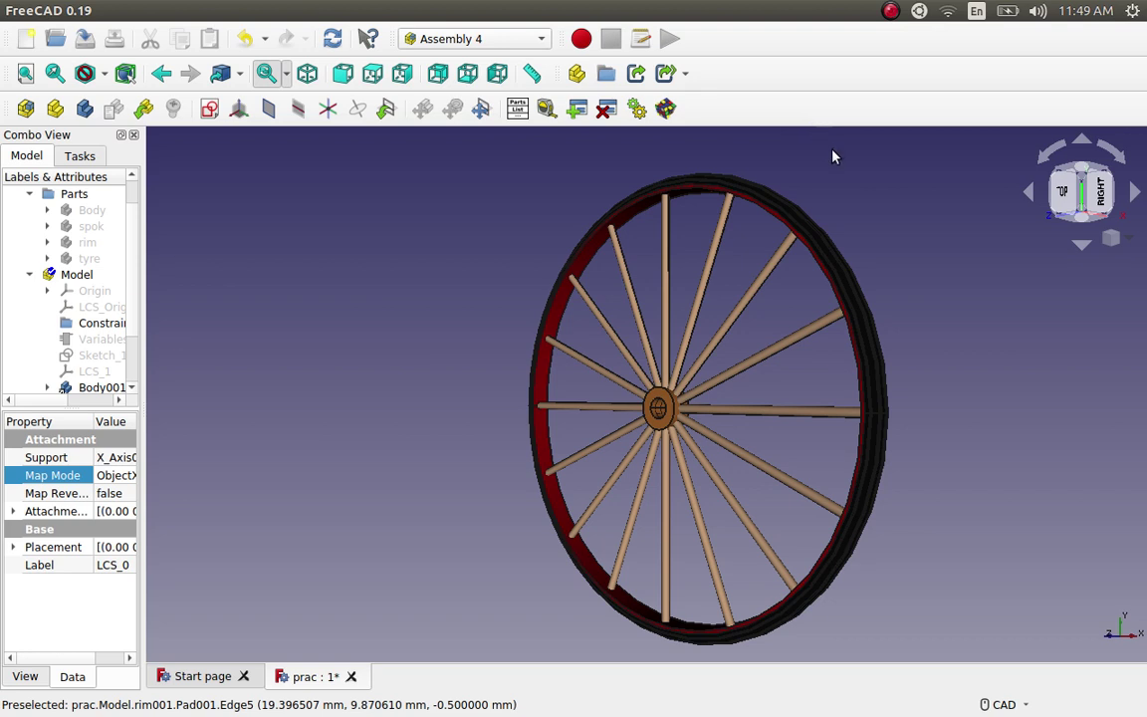
Open the assembly animation settings, choose nn as the variable and set the range to begin at 0
click(637, 110)
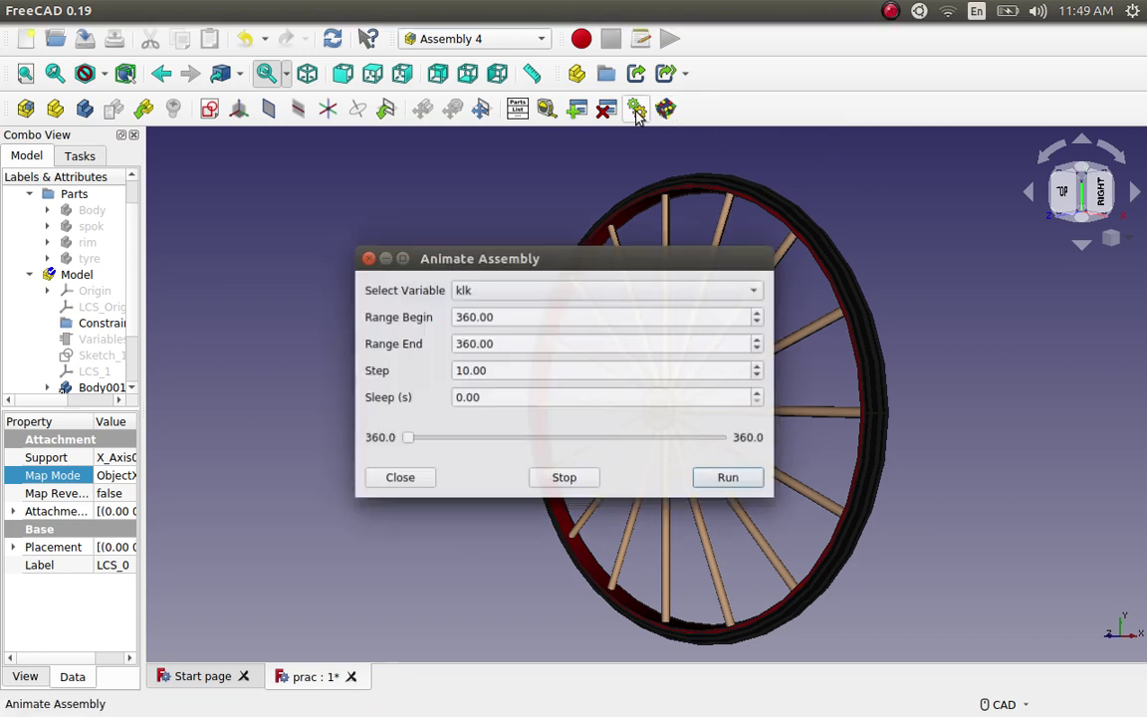
drag(627, 257, 211, 134)
click(204, 178)
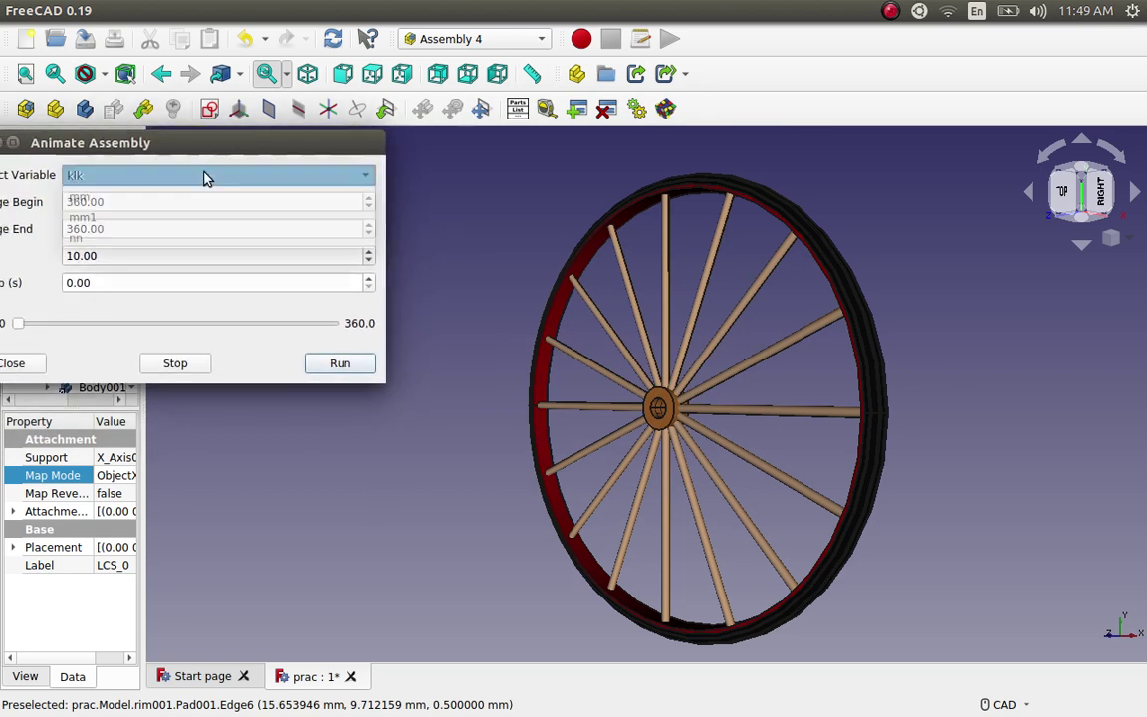
click(171, 242)
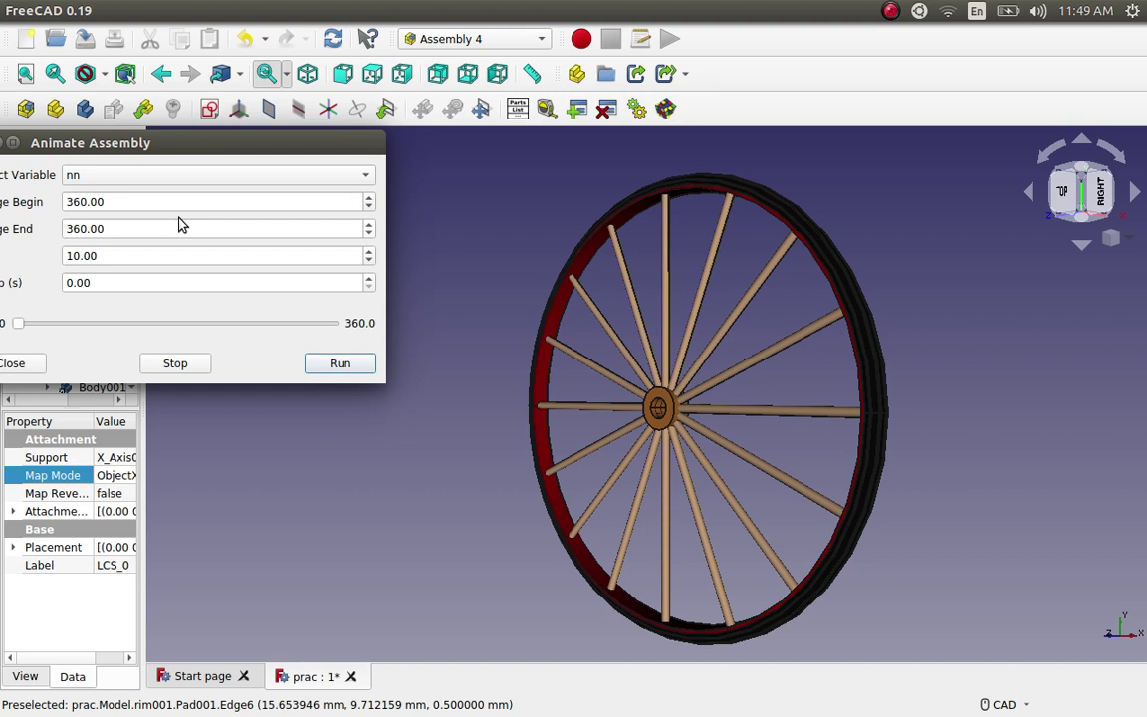
click(102, 202)
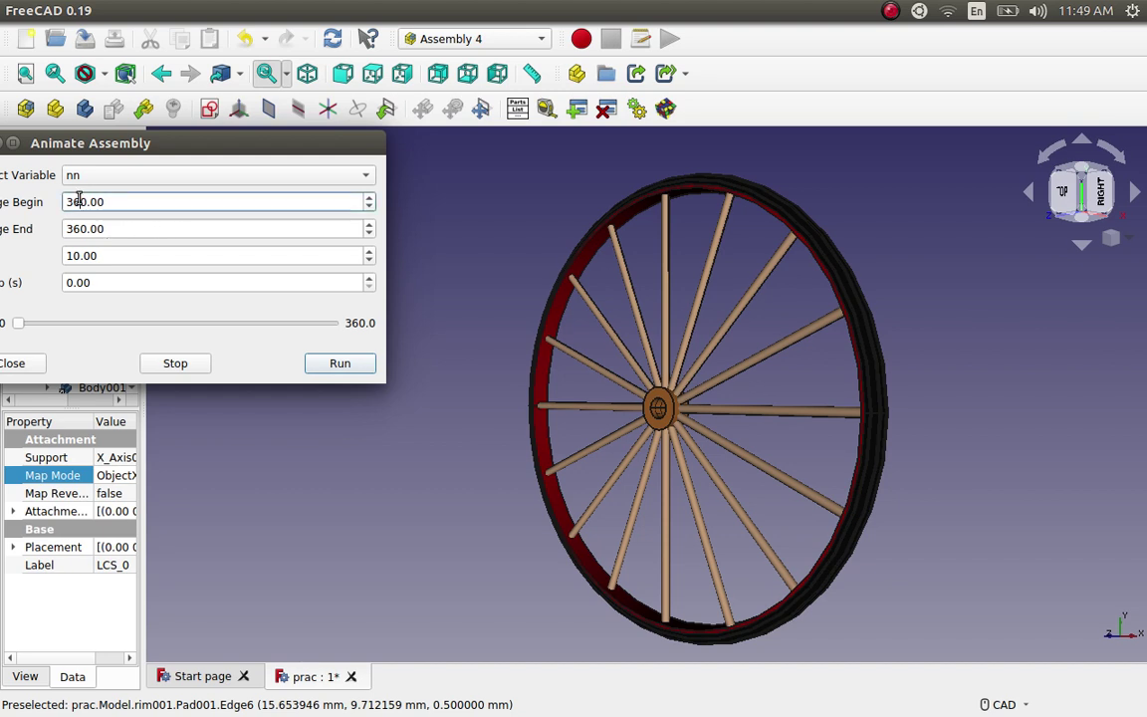
key(BackSpace)
key(BackSpace)
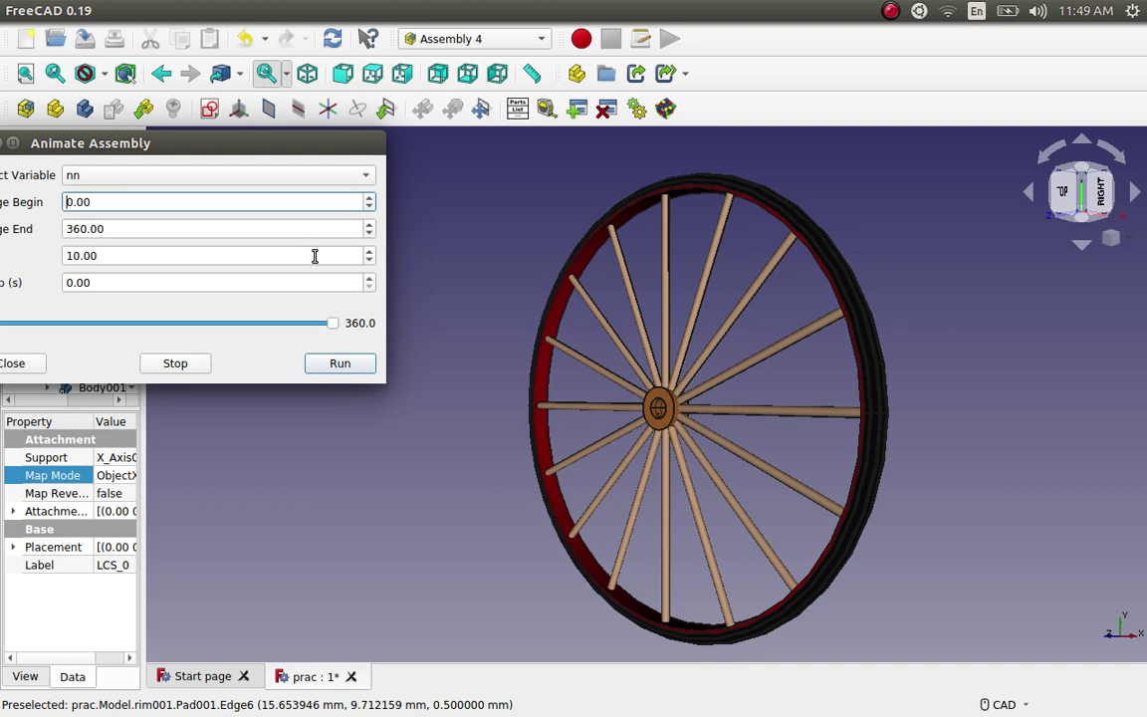
Run the wheel's assembly animation with the window moved clear of the model, and close the animation dialog
drag(347, 137, 113, 124)
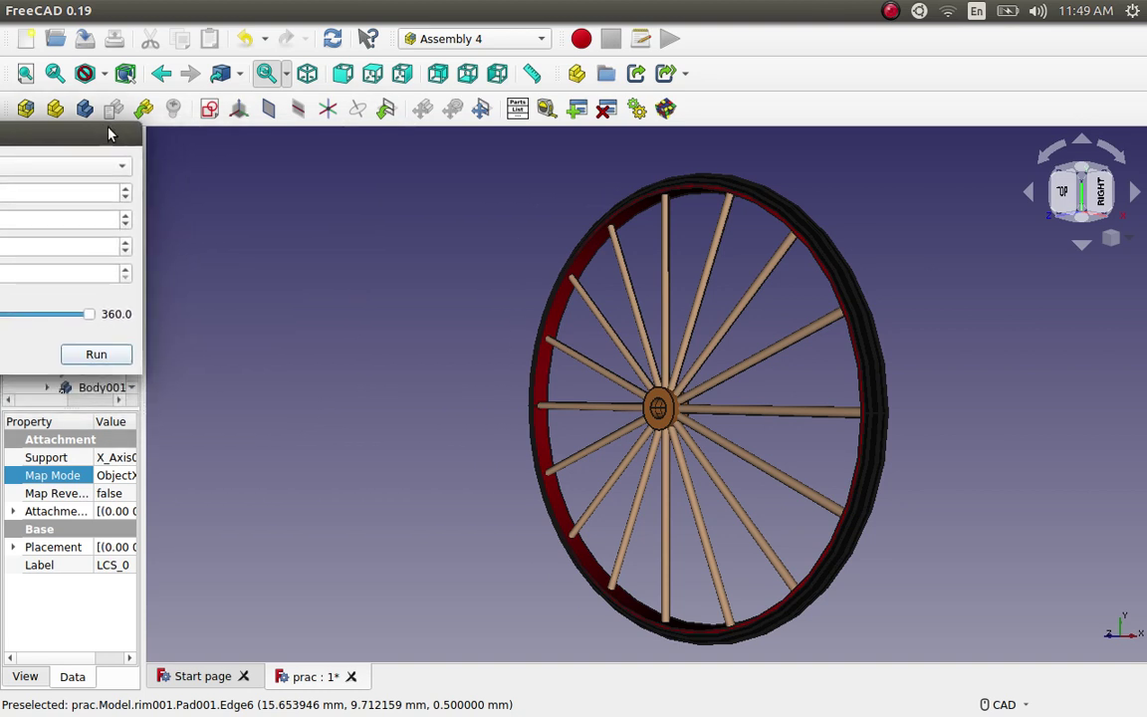
click(84, 358)
drag(116, 134, 499, 152)
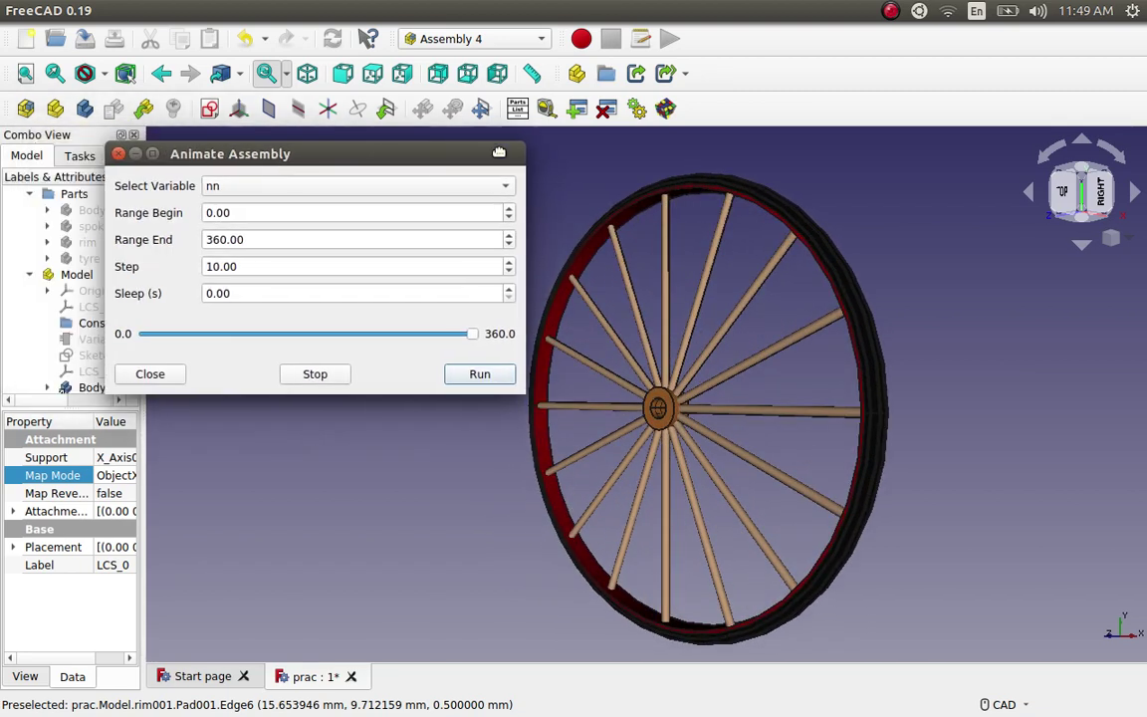
click(119, 153)
Open Sketch_1 of the Model, examine its horizontal length and angle constraints, and close the sketch
drag(141, 244, 206, 264)
scroll(97, 313, down, 1)
scroll(96, 313, down, 1)
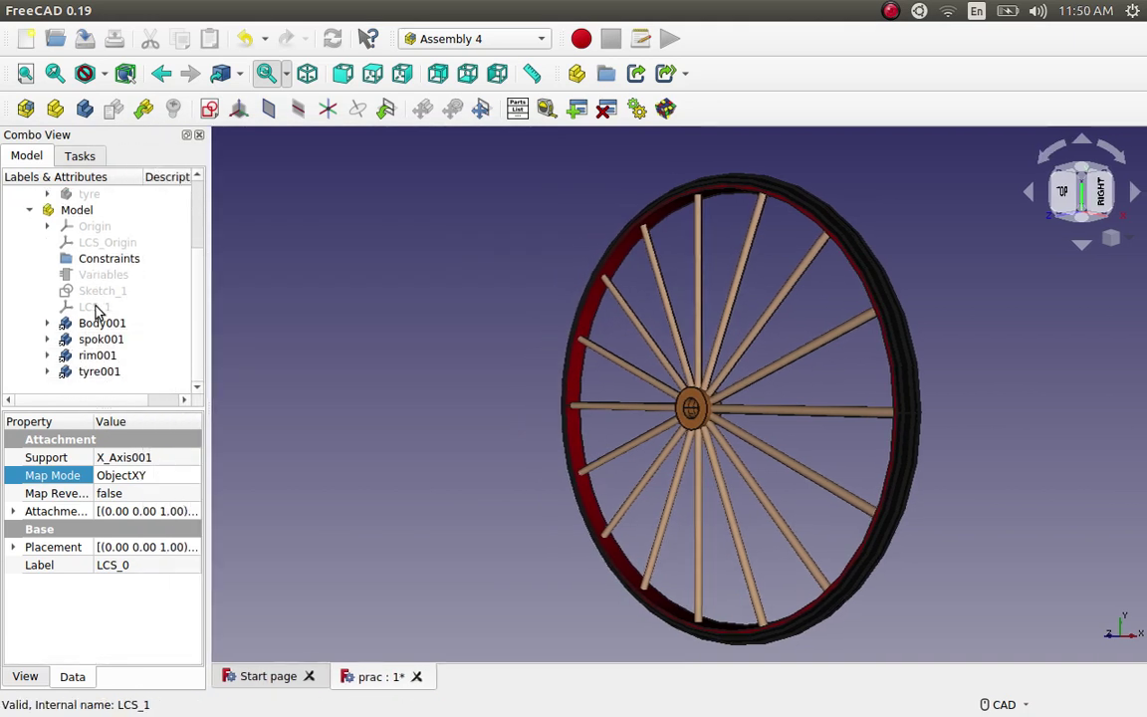
click(105, 291)
double_click(104, 291)
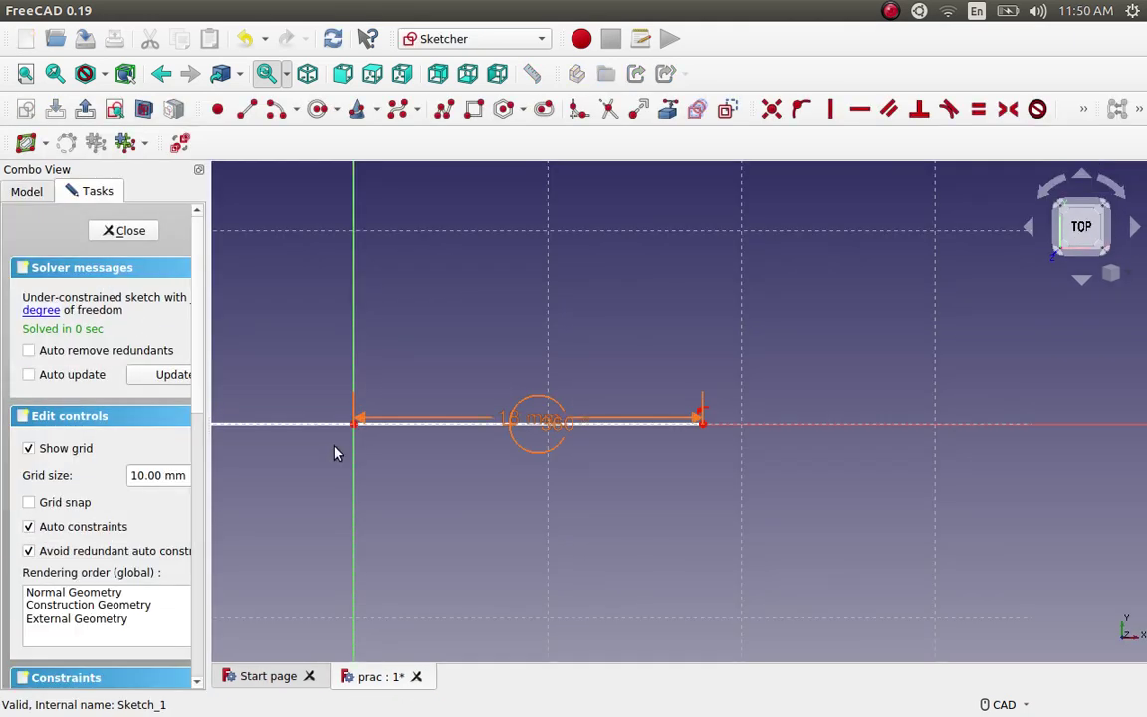
scroll(673, 539, down, 4)
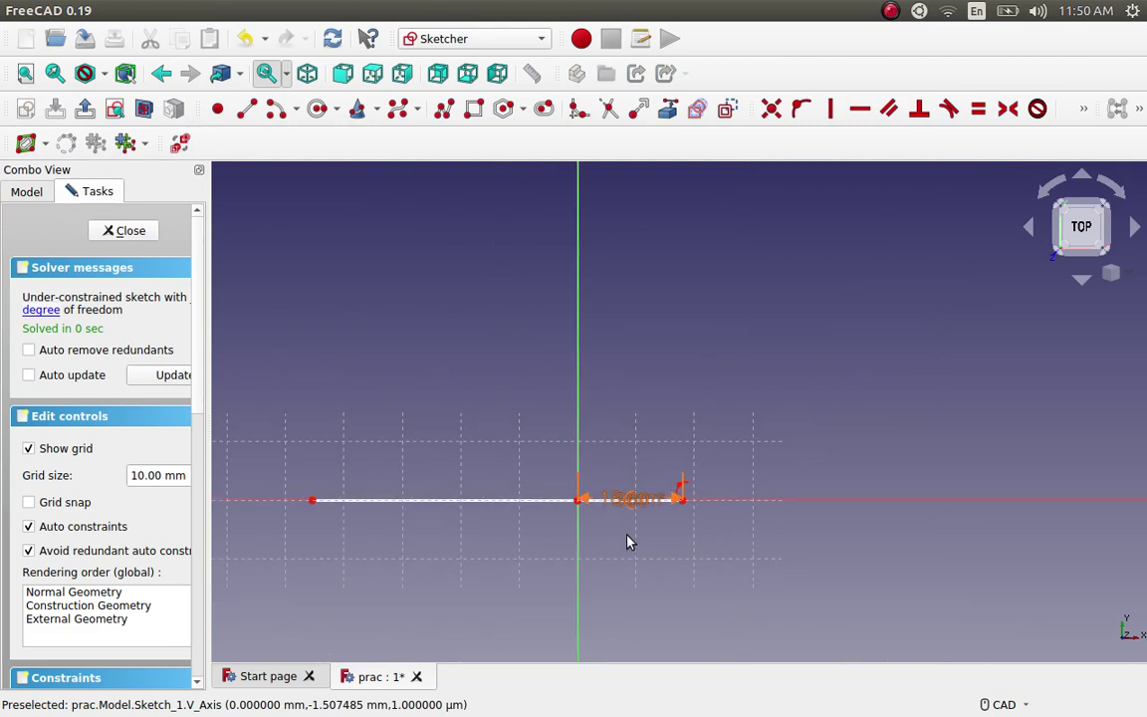
scroll(554, 536, up, 2)
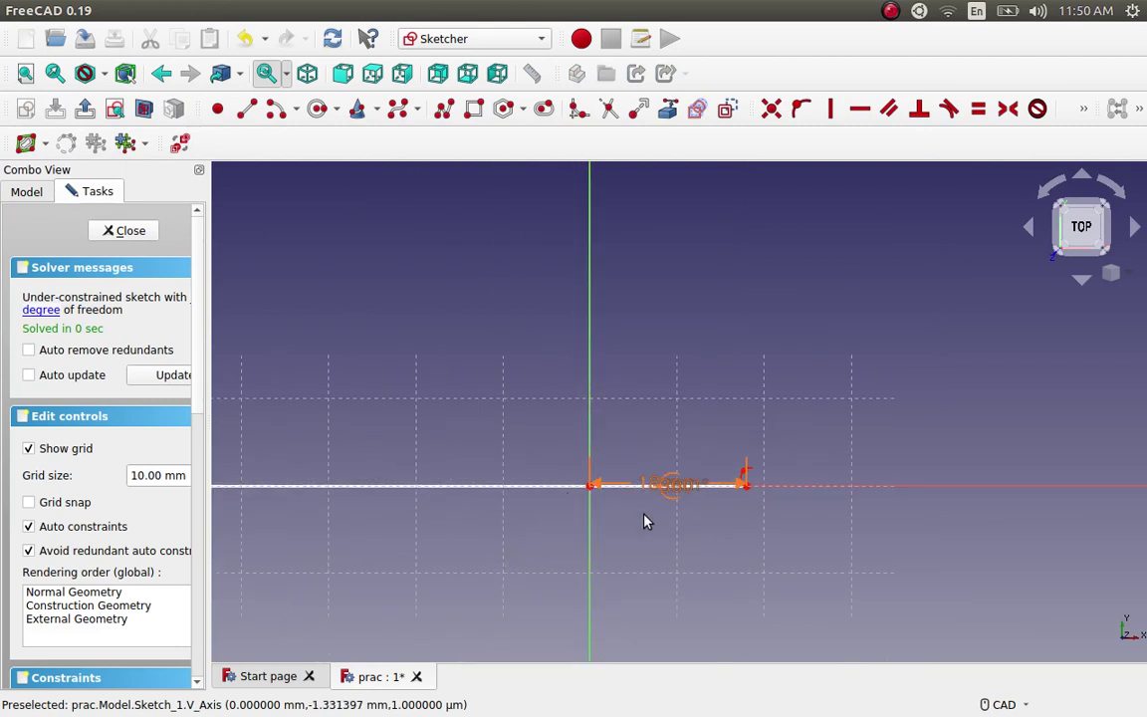
scroll(652, 508, up, 4)
scroll(726, 477, up, 3)
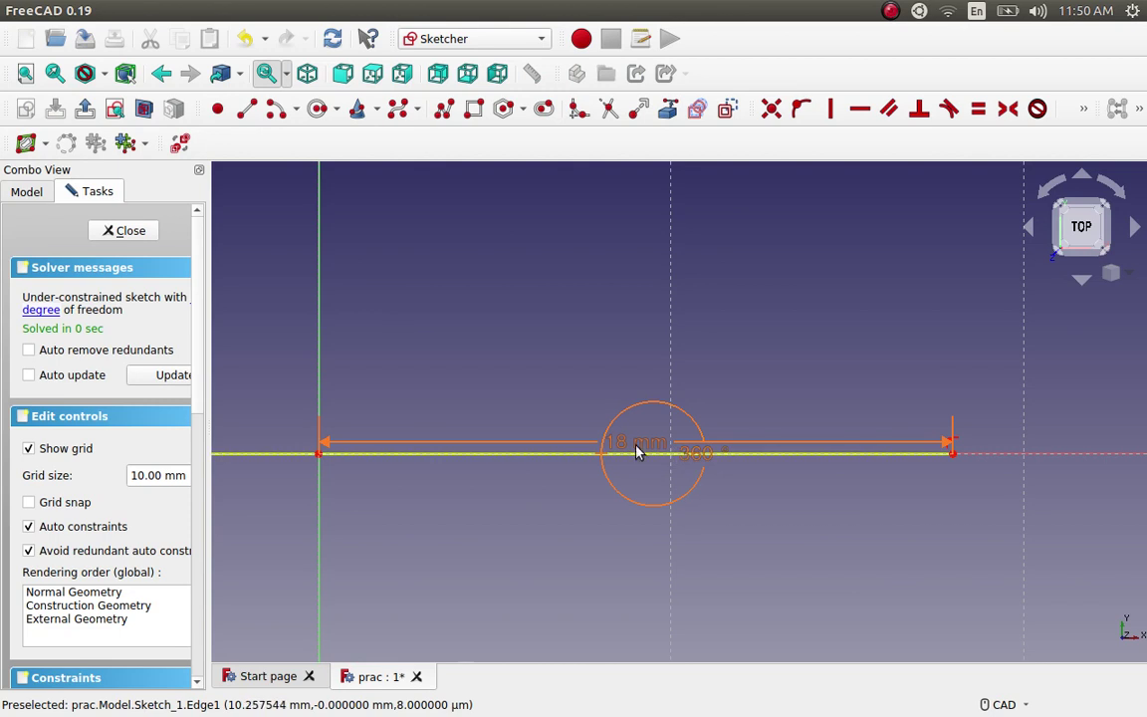
click(129, 231)
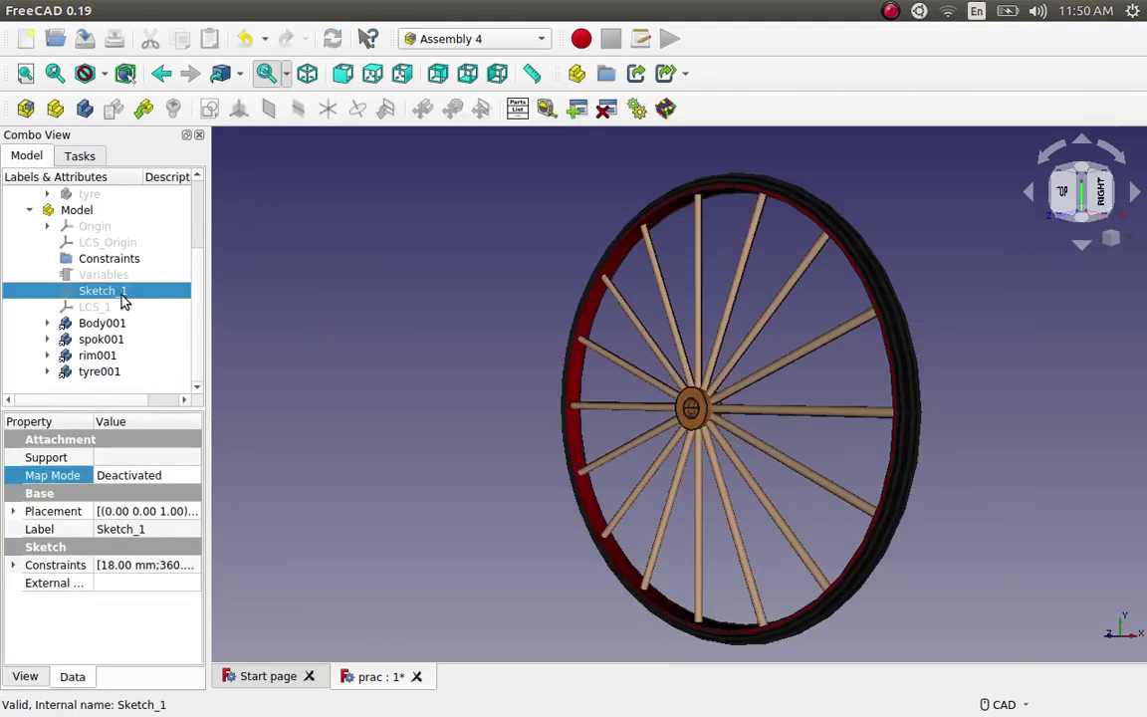
Set the variable nn of the Model's Variables object to 30
click(143, 275)
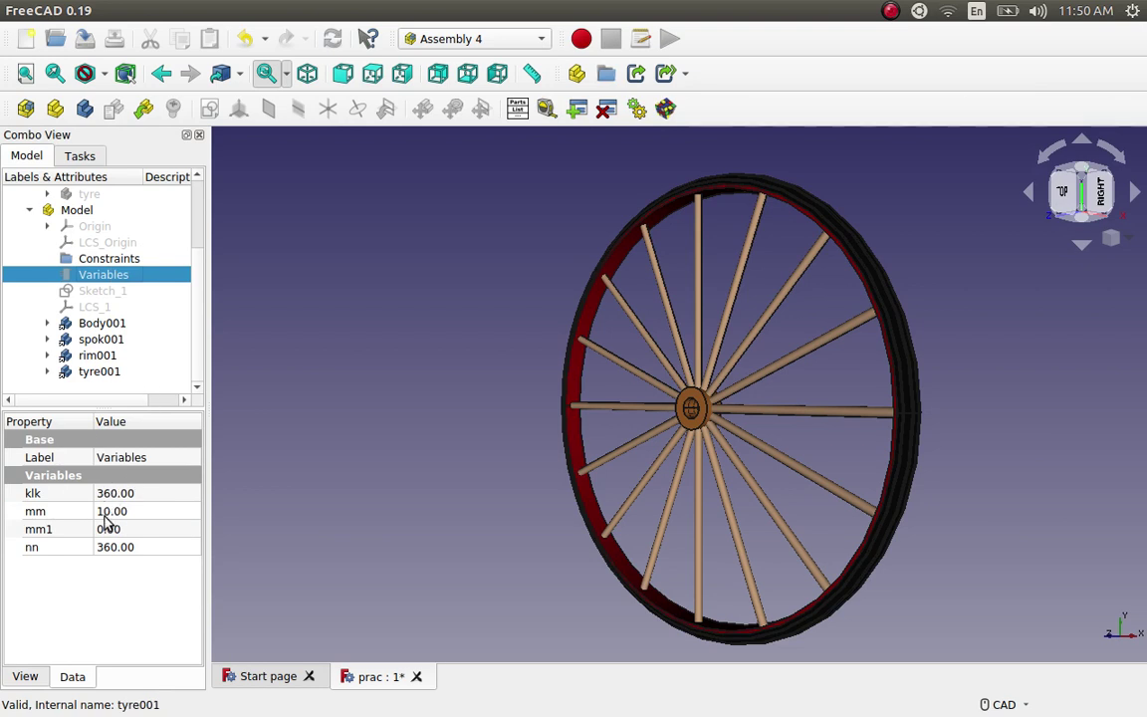
click(110, 547)
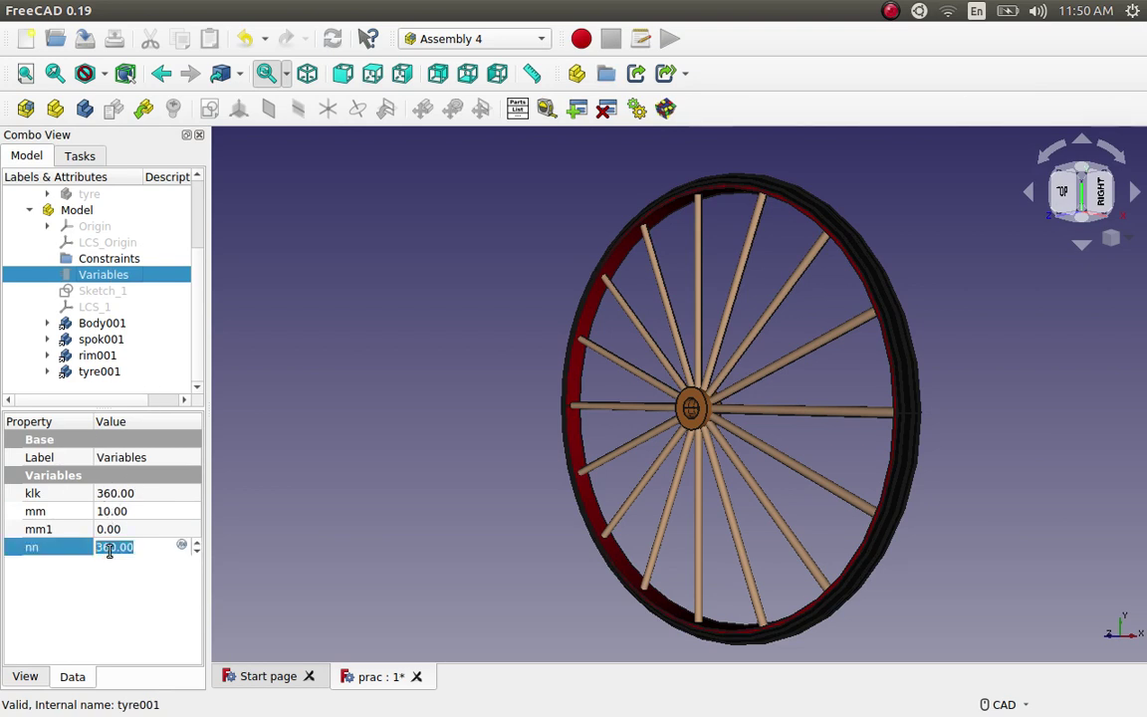
click(117, 548)
key(BackSpace)
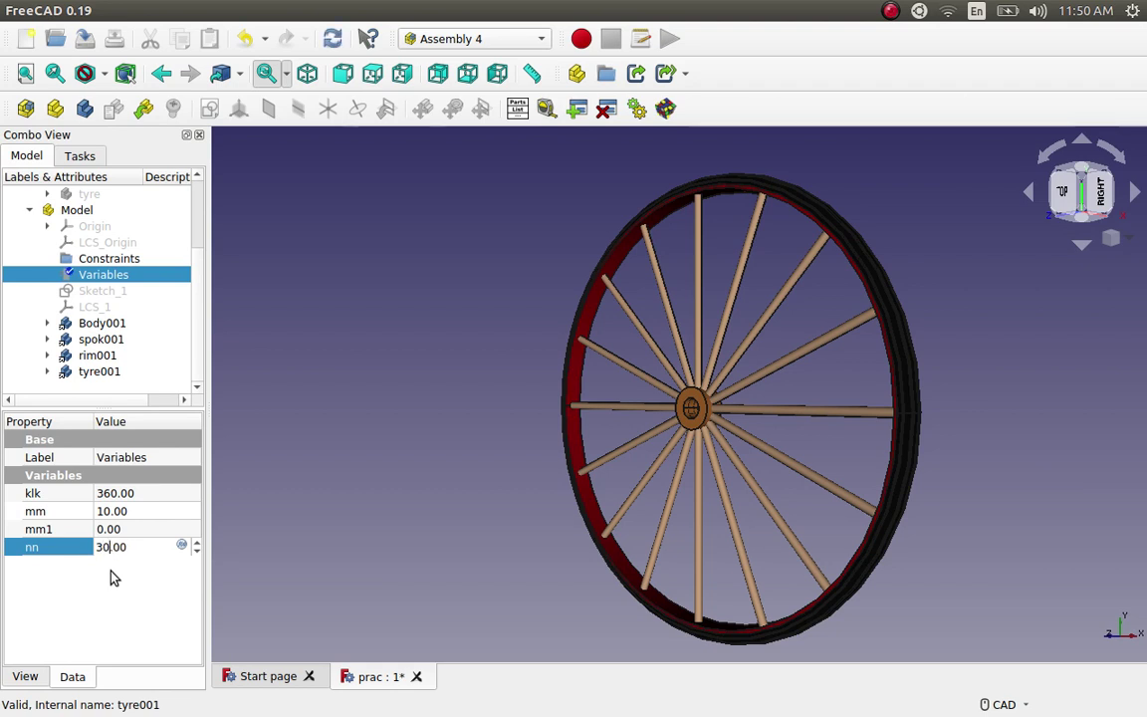
key(Return)
Reopen Sketch_1 and examine up close how its slanted line, angle and horizontal length respond to the new variable value
click(117, 292)
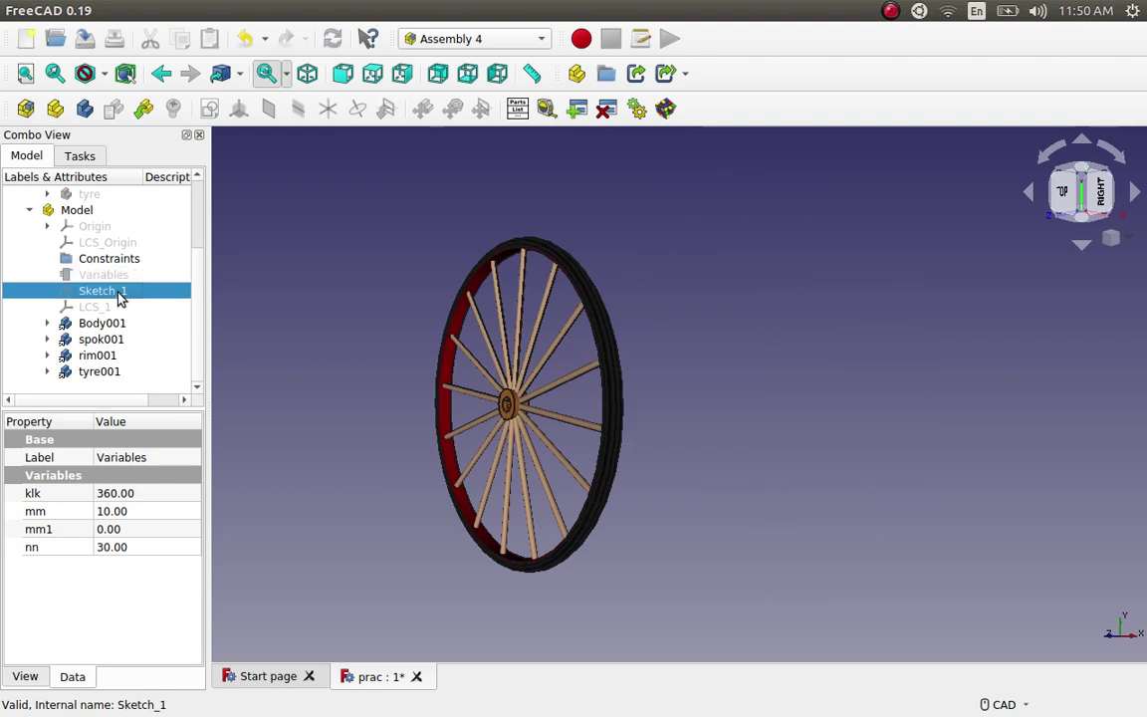
double_click(118, 291)
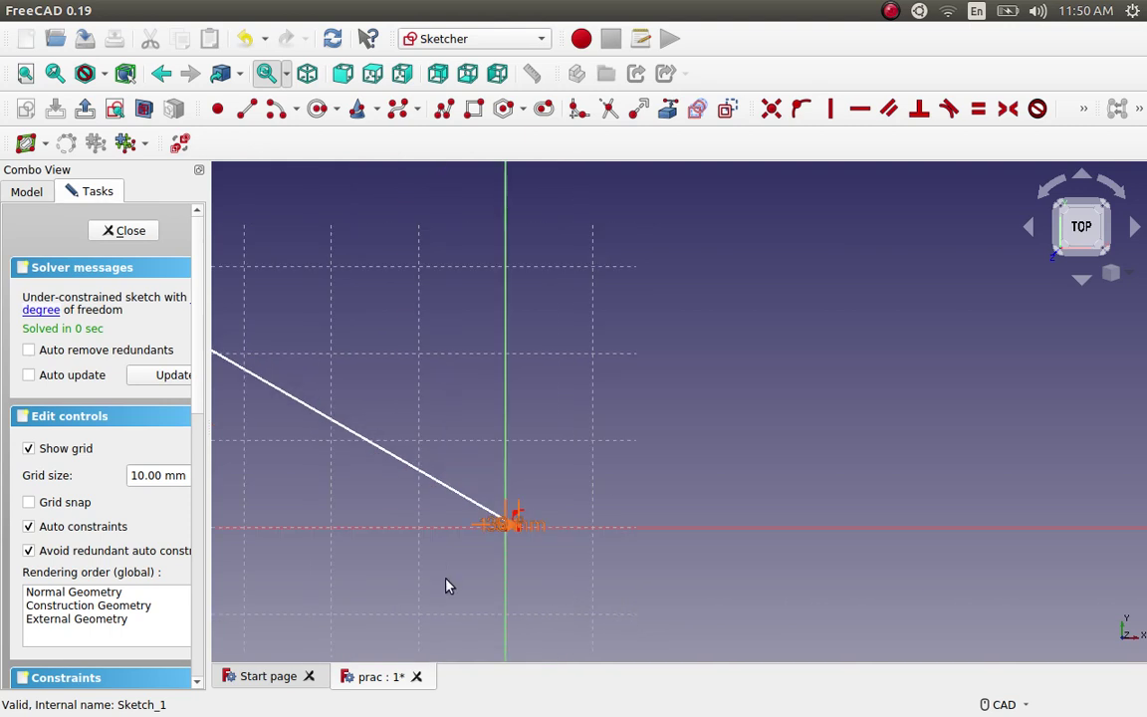
scroll(446, 579, down, 1)
scroll(486, 538, up, 1)
scroll(476, 536, up, 1)
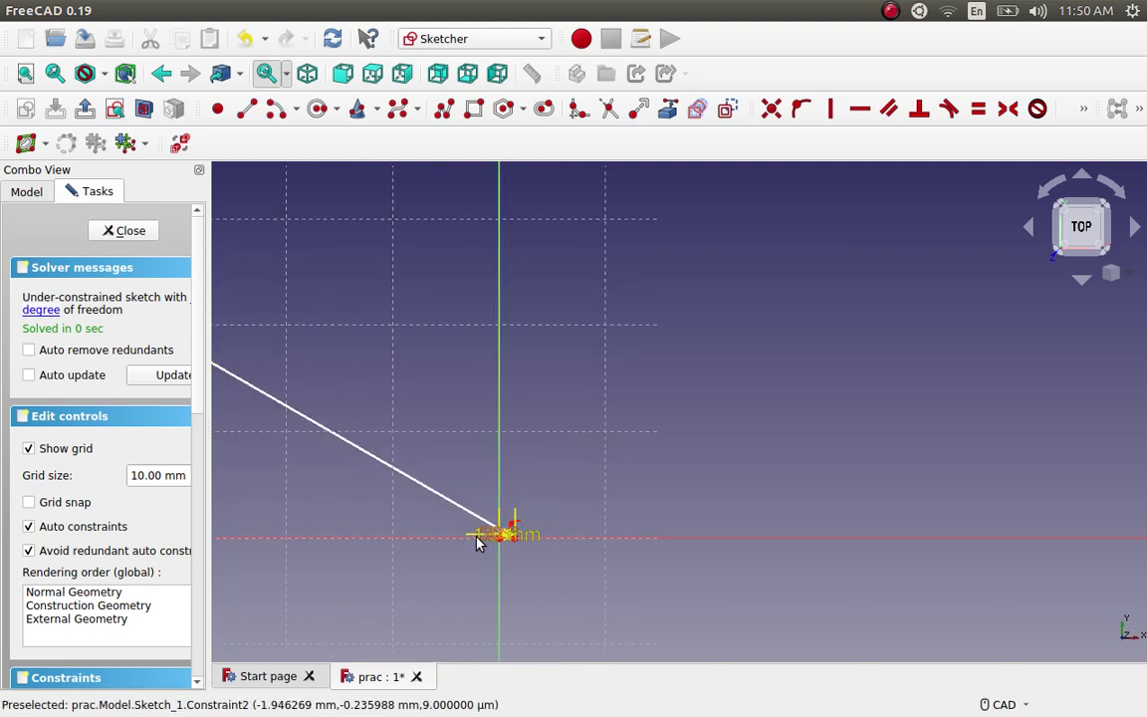
scroll(468, 538, up, 3)
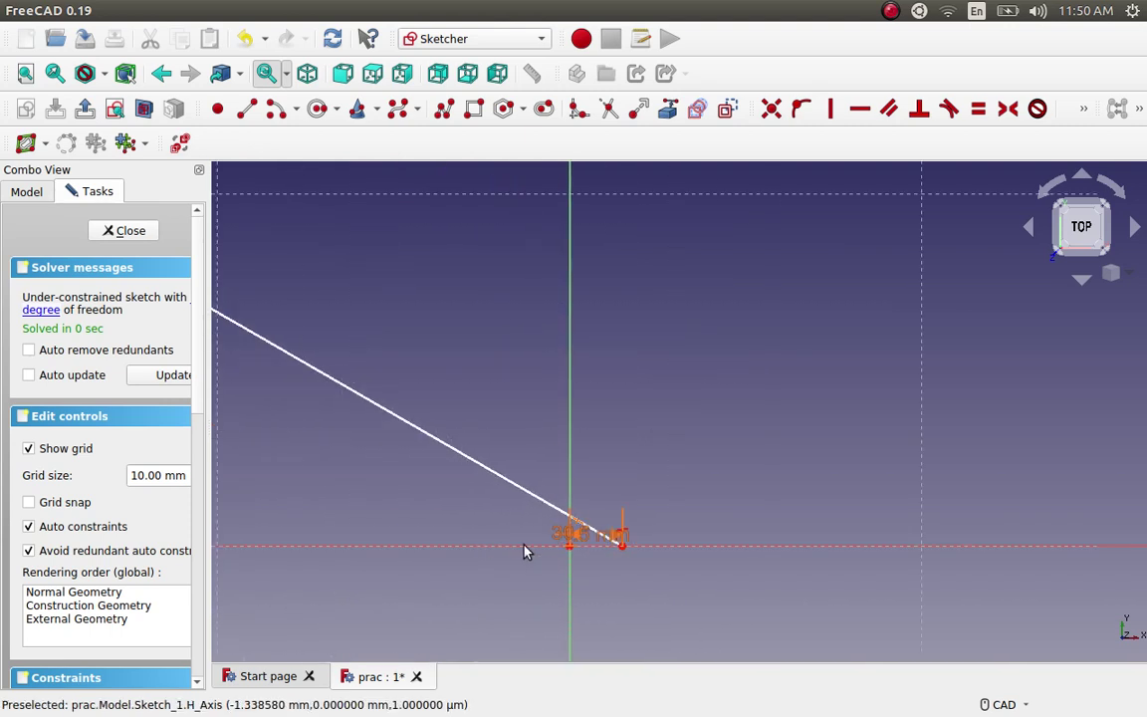
scroll(528, 546, up, 5)
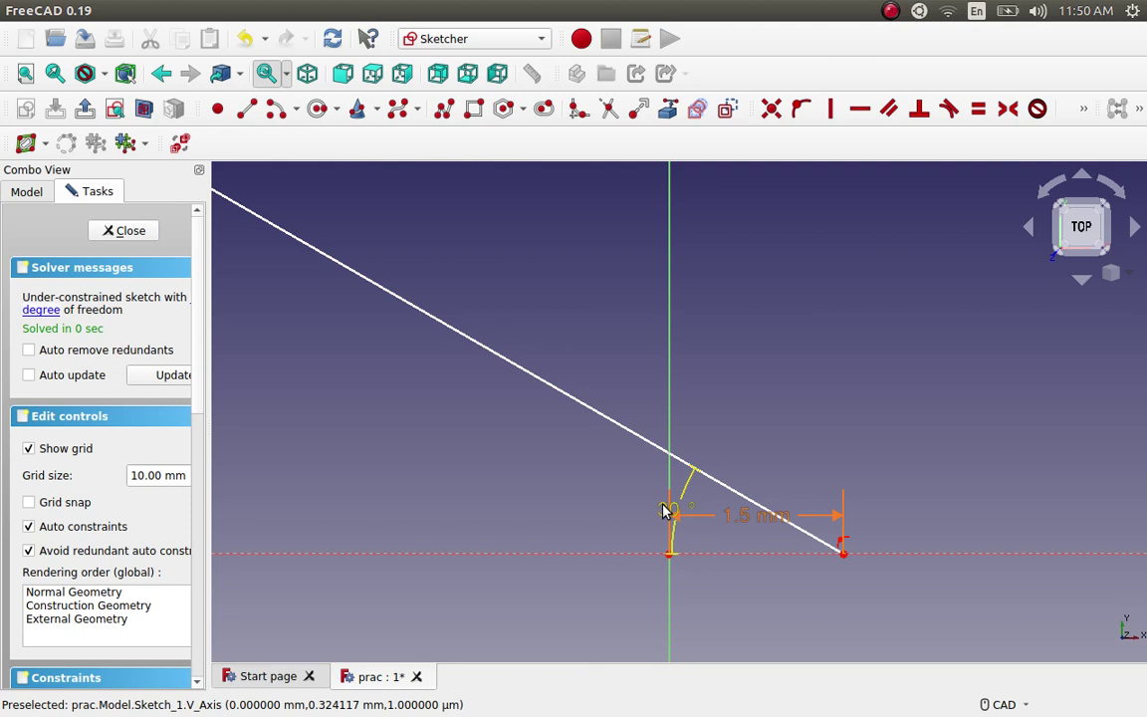
scroll(665, 510, up, 3)
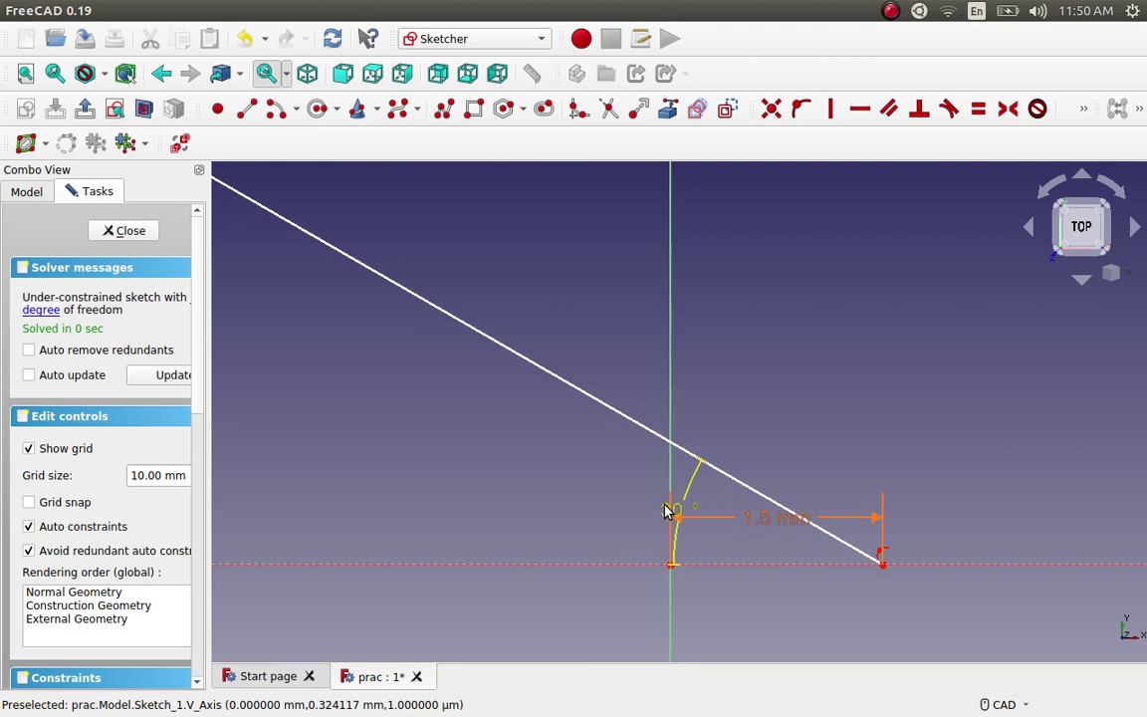
Inspect the formula behind the sketch's horizontal length constraint and dismiss the formula editor and length dialog
click(803, 533)
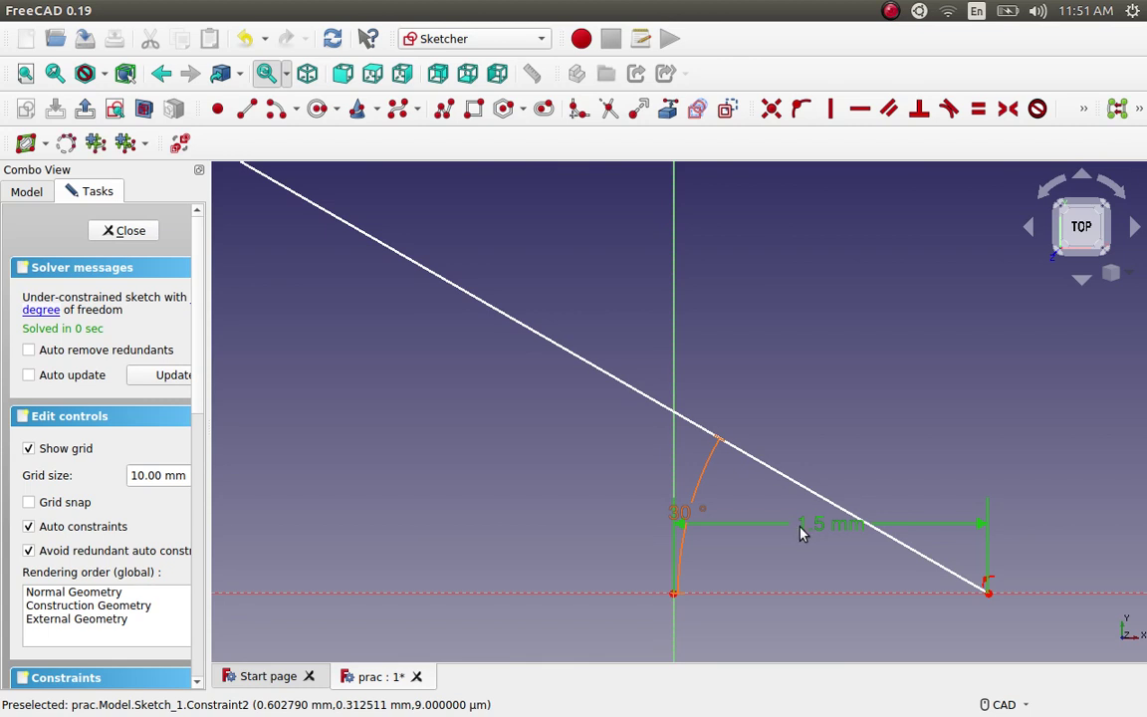
click(800, 526)
click(800, 527)
double_click(807, 529)
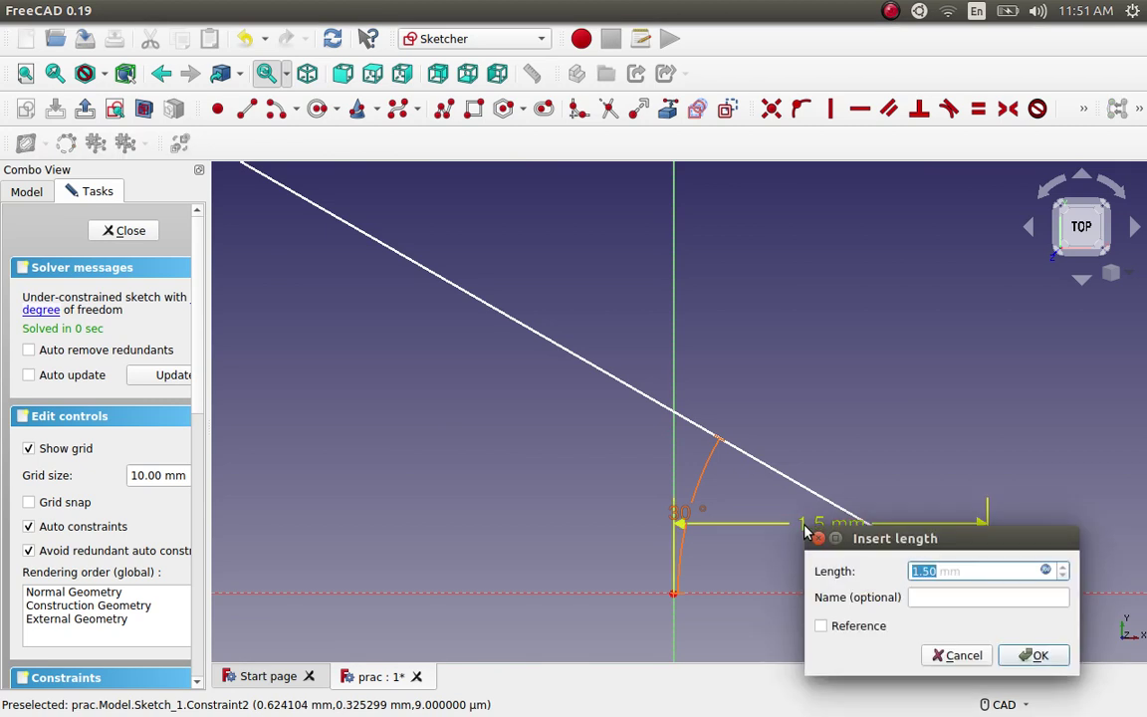
click(1045, 571)
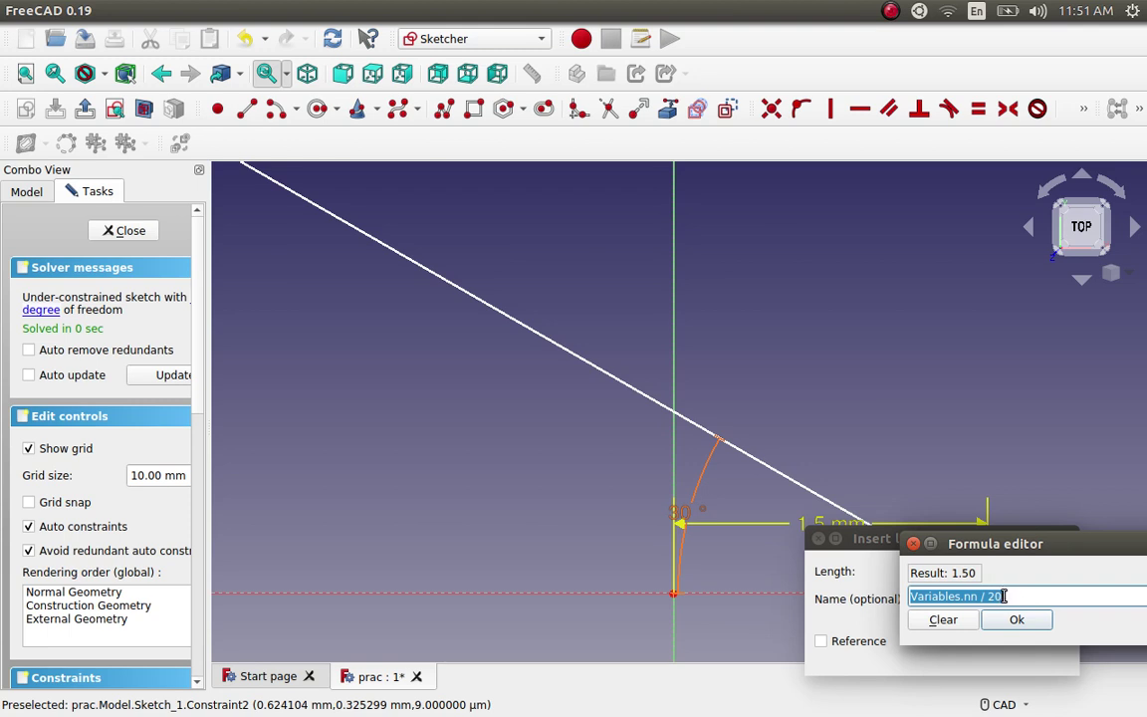
click(914, 544)
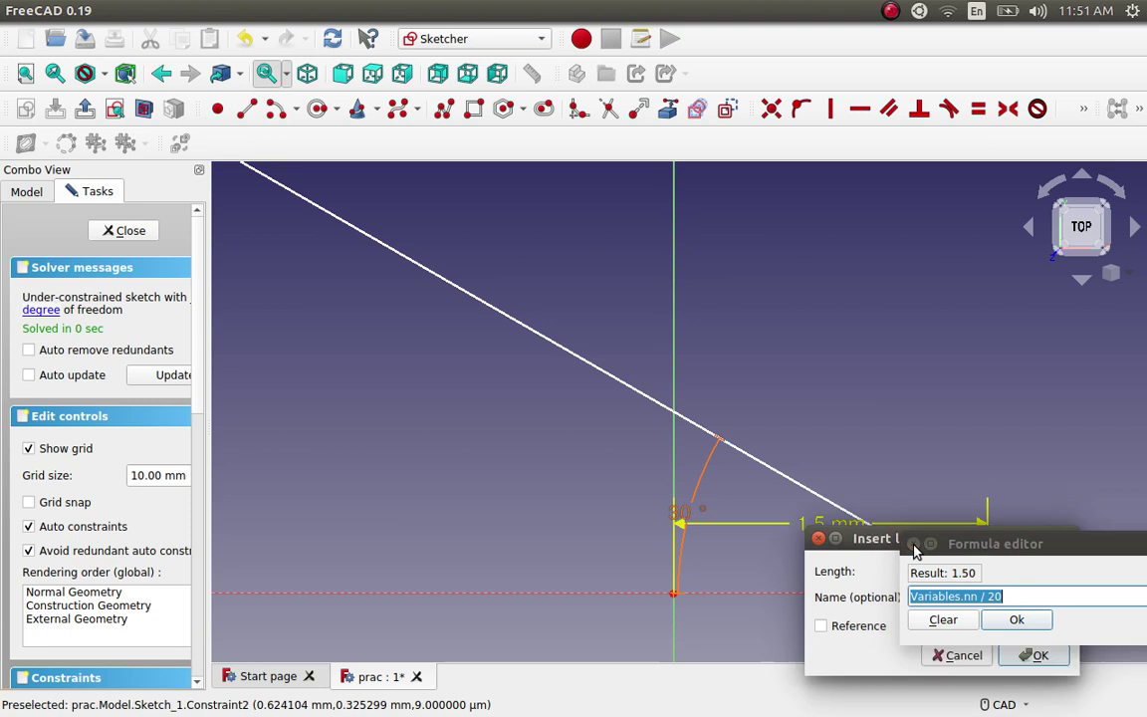
click(820, 539)
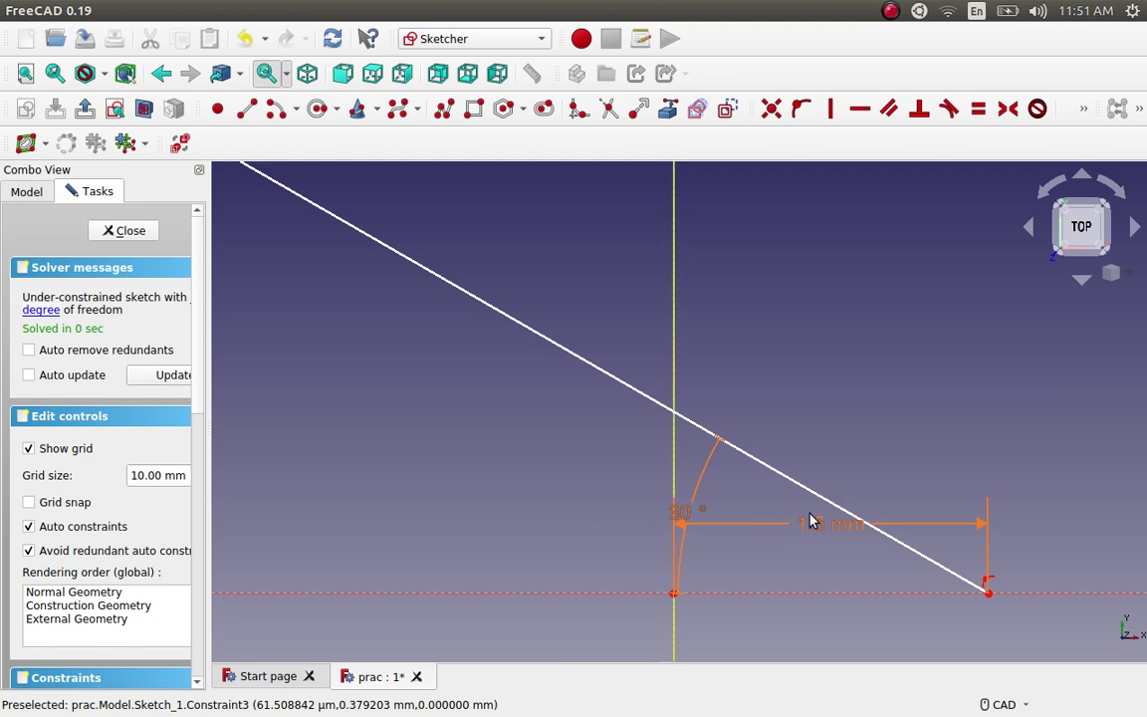
scroll(555, 529, down, 5)
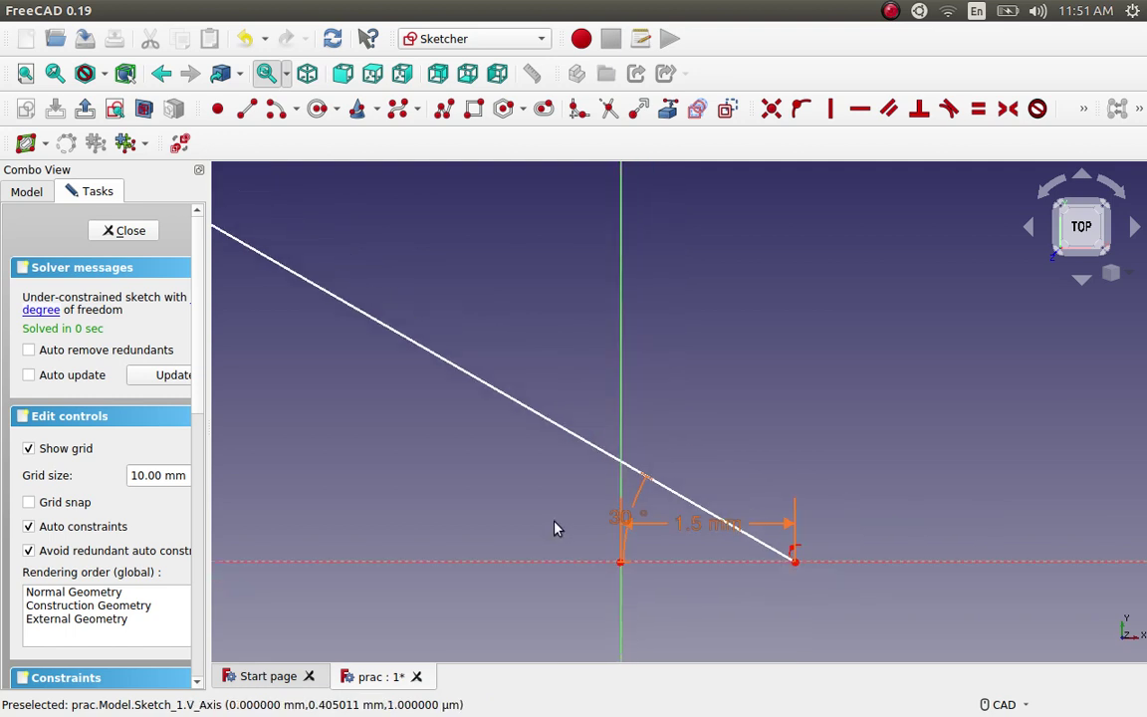
scroll(555, 529, down, 1)
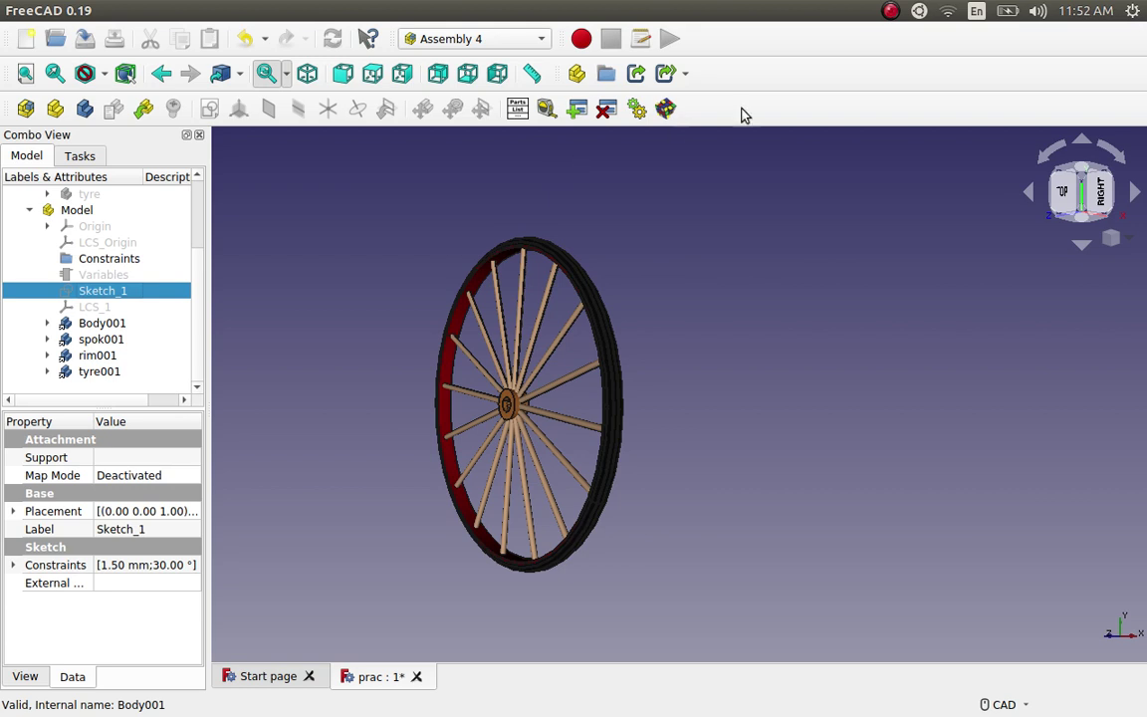
click(891, 11)
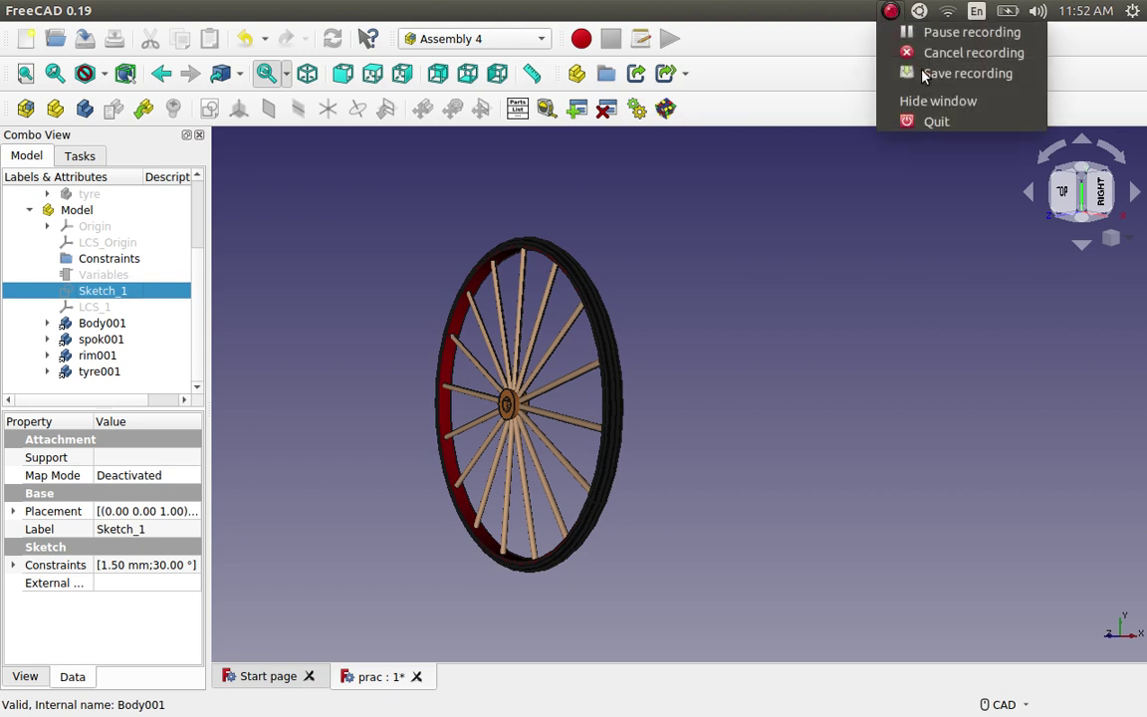